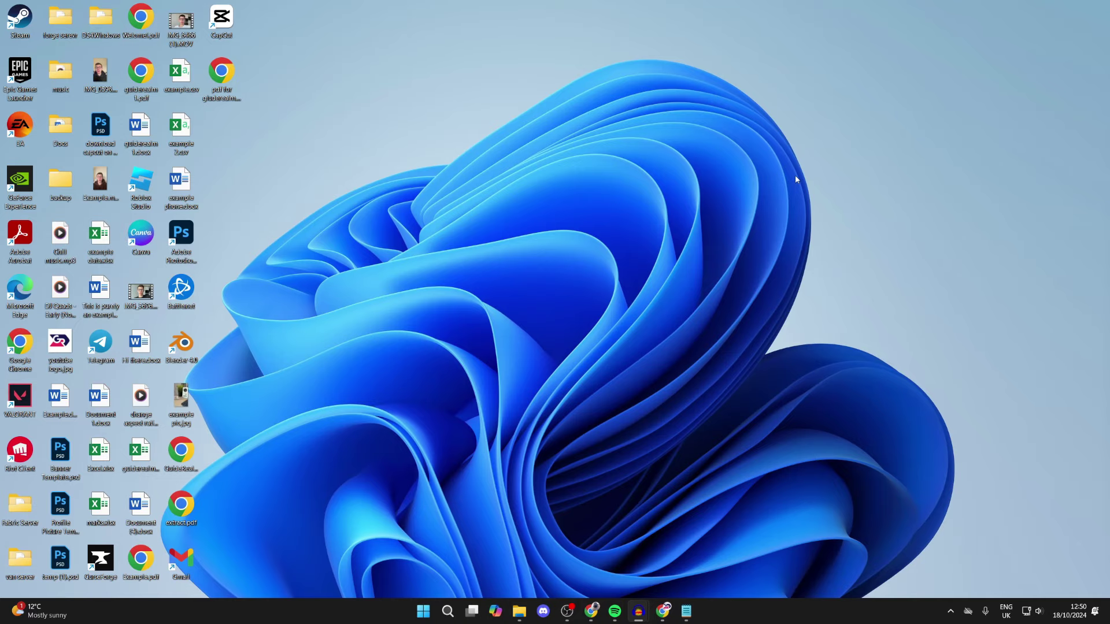
# Step: Launch Google Chrome from the taskbar, landing on the Google homepage
pyautogui.click(663, 612)
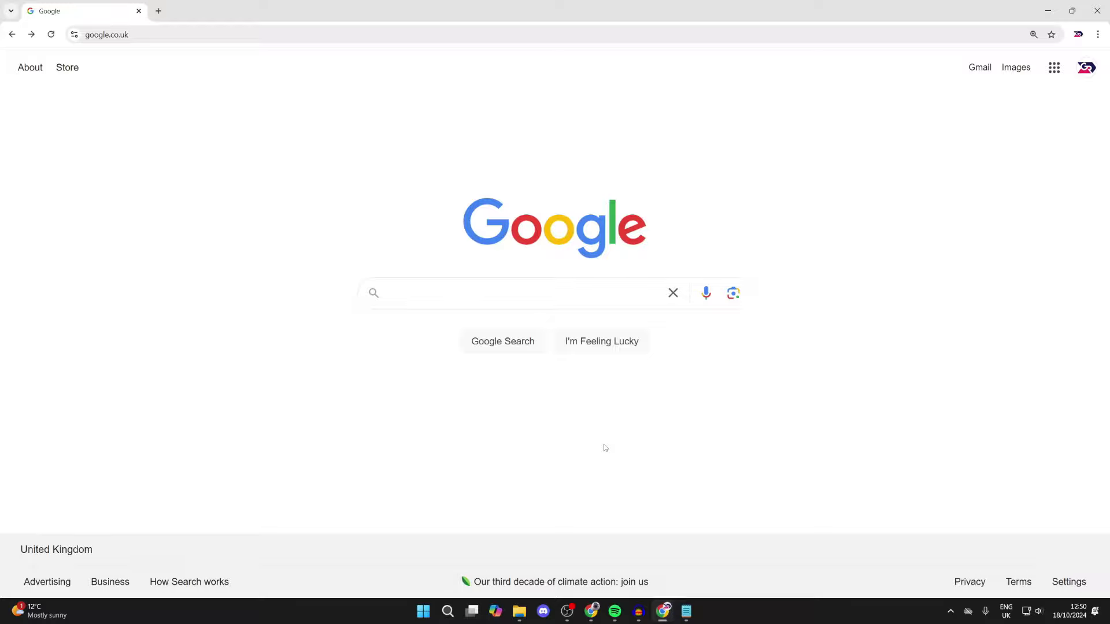
# Step: Search Google for 'epic games' and follow the Epic Games Store result
pyautogui.click(415, 292)
pyautogui.write('epic games')
pyautogui.press('Return')
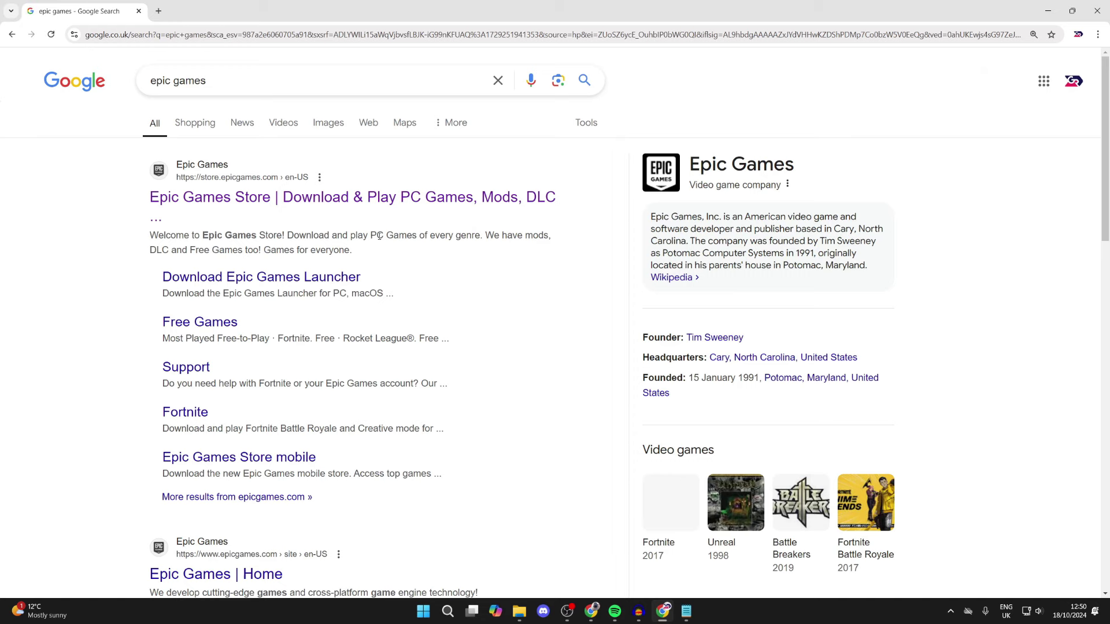
pyautogui.click(212, 202)
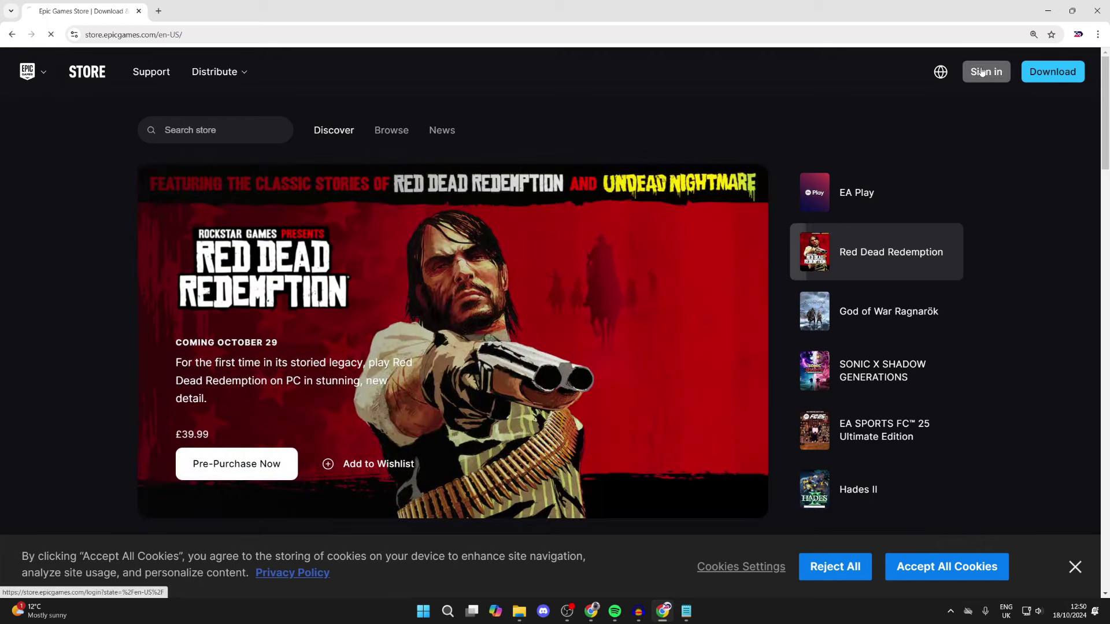
# Step: Go to the Epic Games account sign-in page from the store header
pyautogui.click(985, 69)
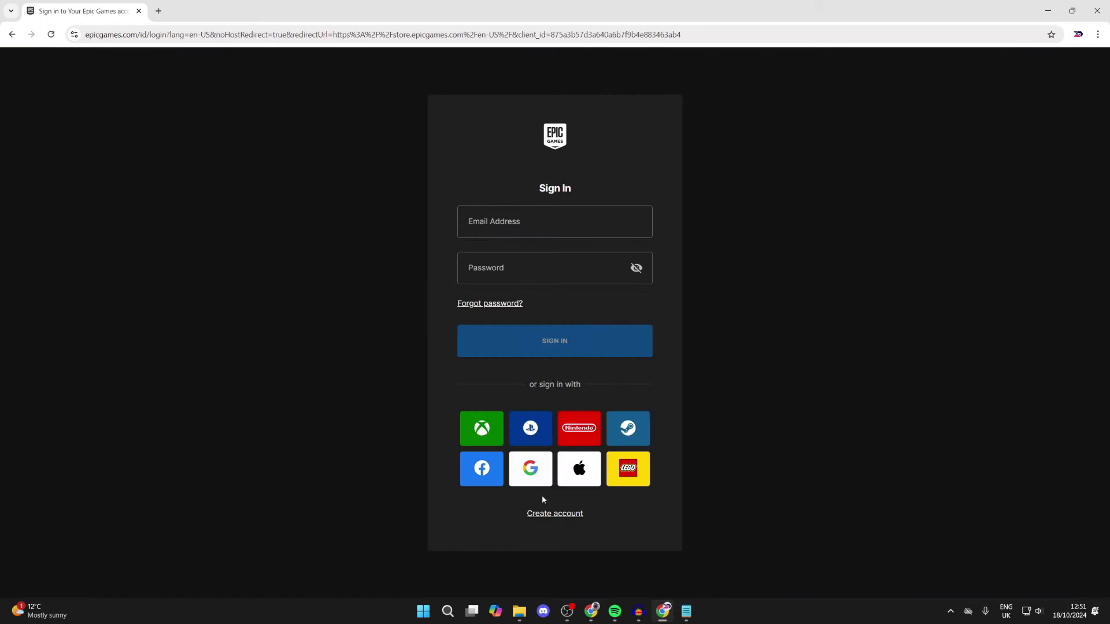
# Step: Start a new account with date of birth 25 Sep 2002 and continue to registration
pyautogui.click(561, 514)
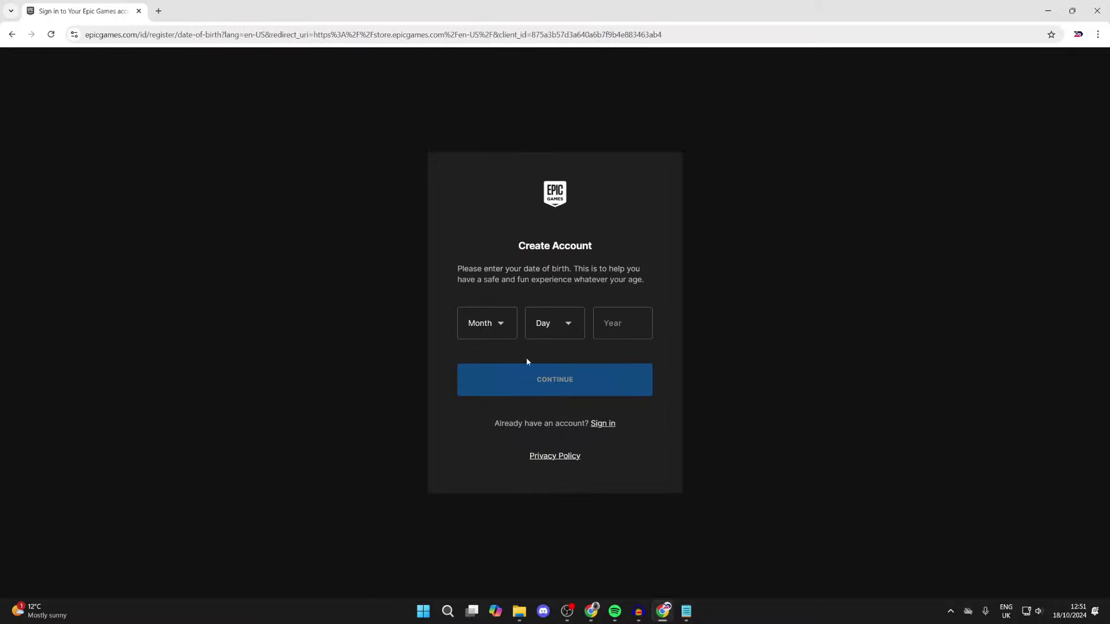
pyautogui.click(493, 331)
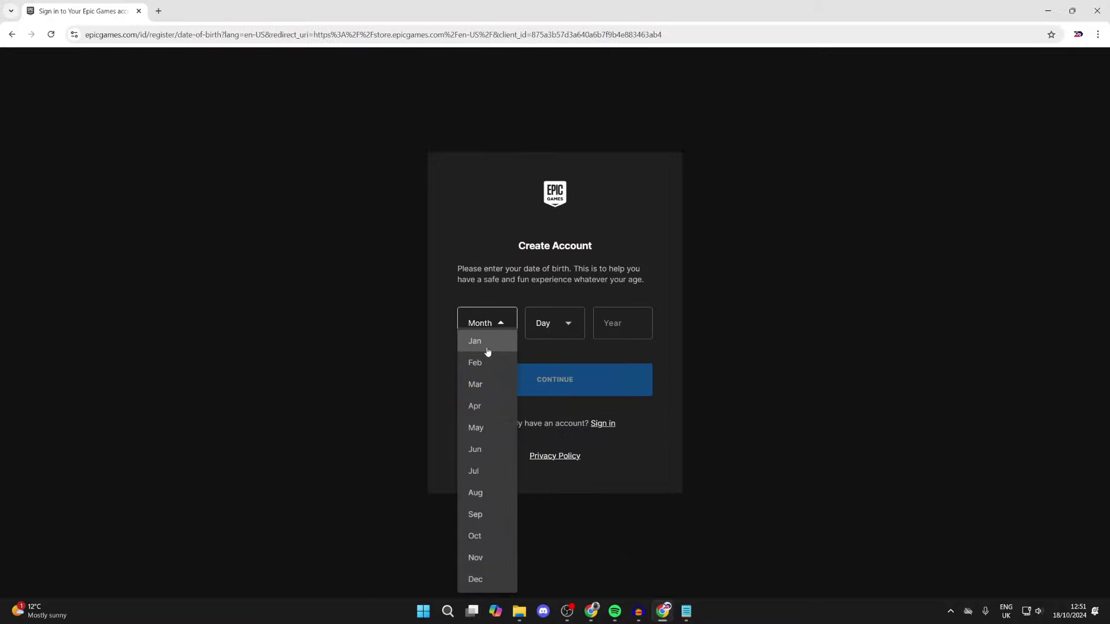
pyautogui.click(489, 514)
pyautogui.click(555, 322)
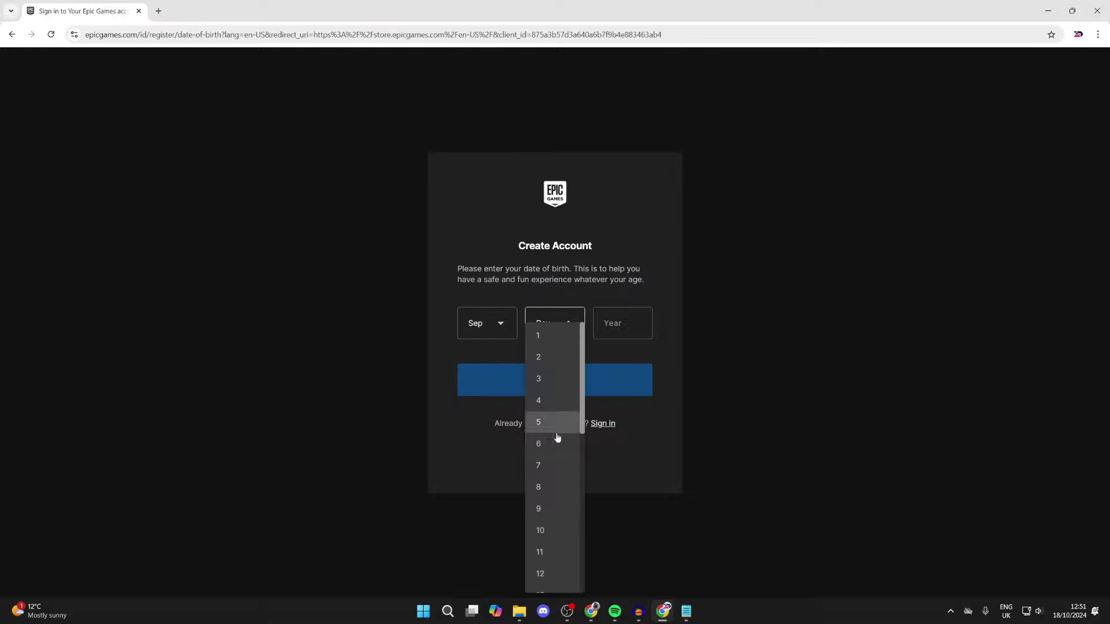
pyautogui.scroll(-3, 557, 434)
pyautogui.click(542, 542)
pyautogui.click(607, 328)
pyautogui.write('2002')
pyautogui.click(586, 378)
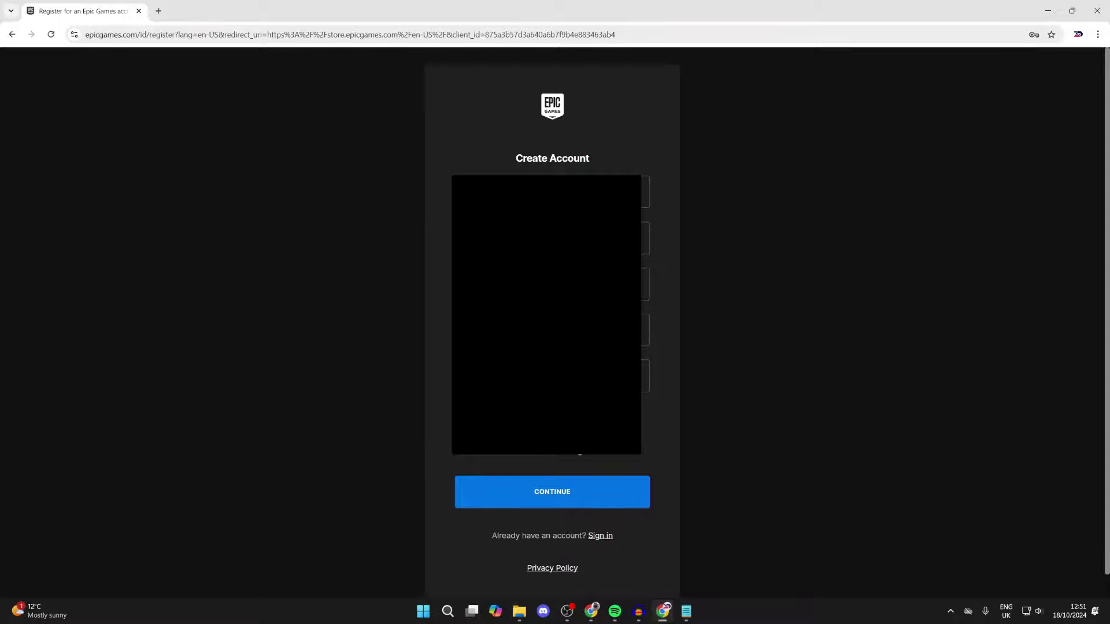
# Step: Submit the completed registration form with country, email, name, display name and password
pyautogui.click(587, 492)
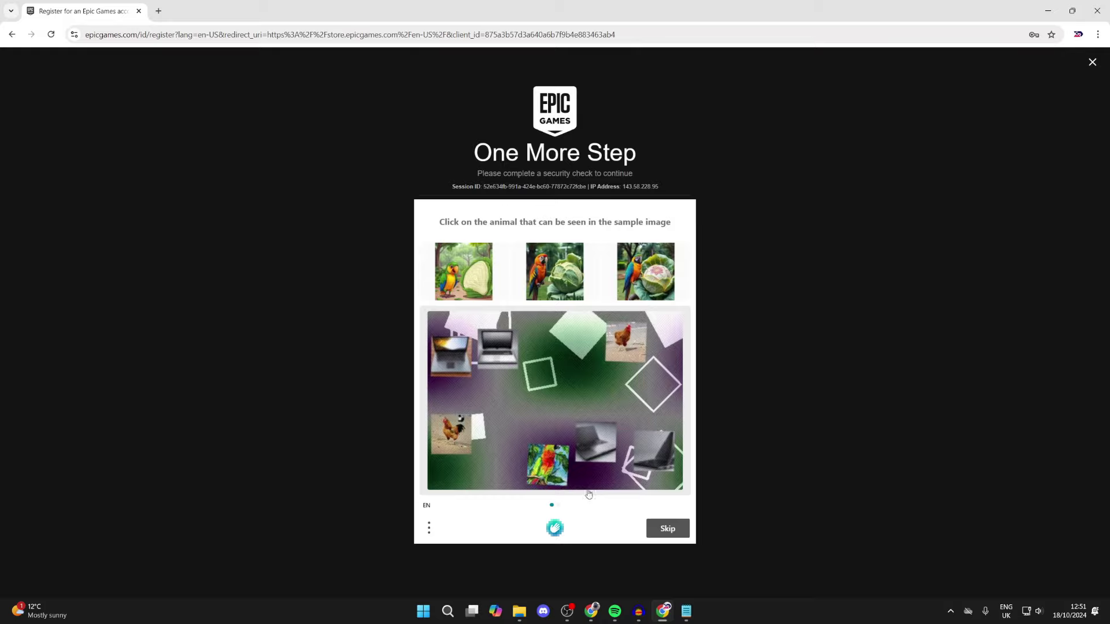
# Step: Pass the animal-image security check so the new account ends up signed in
pyautogui.click(553, 461)
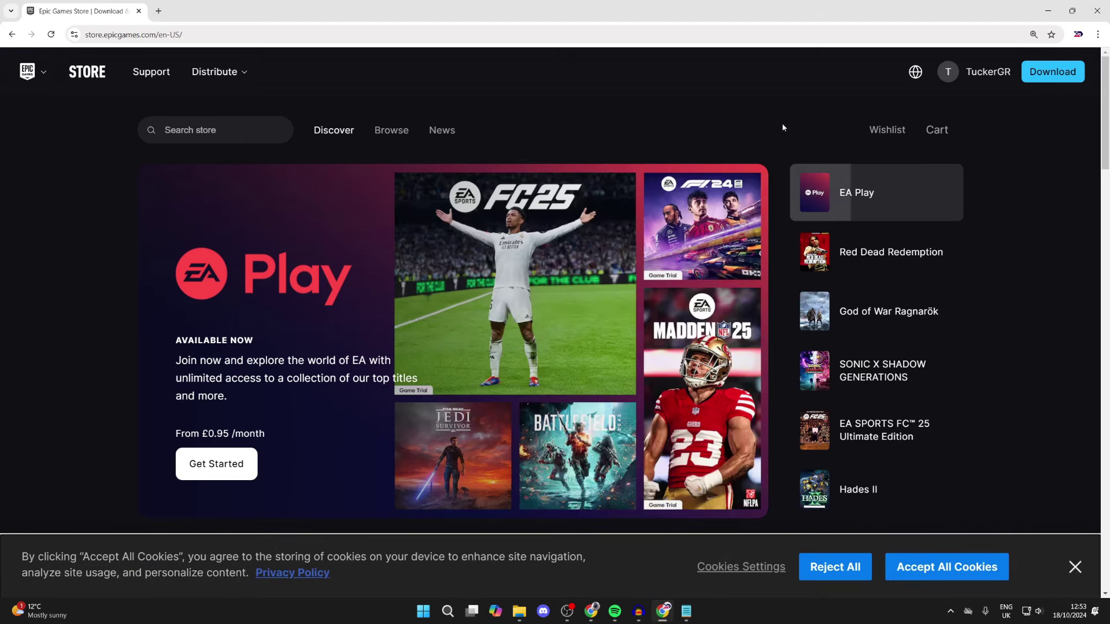
# Step: Expand the signed-in username's dropdown listing Account and Sign Out
pyautogui.click(984, 72)
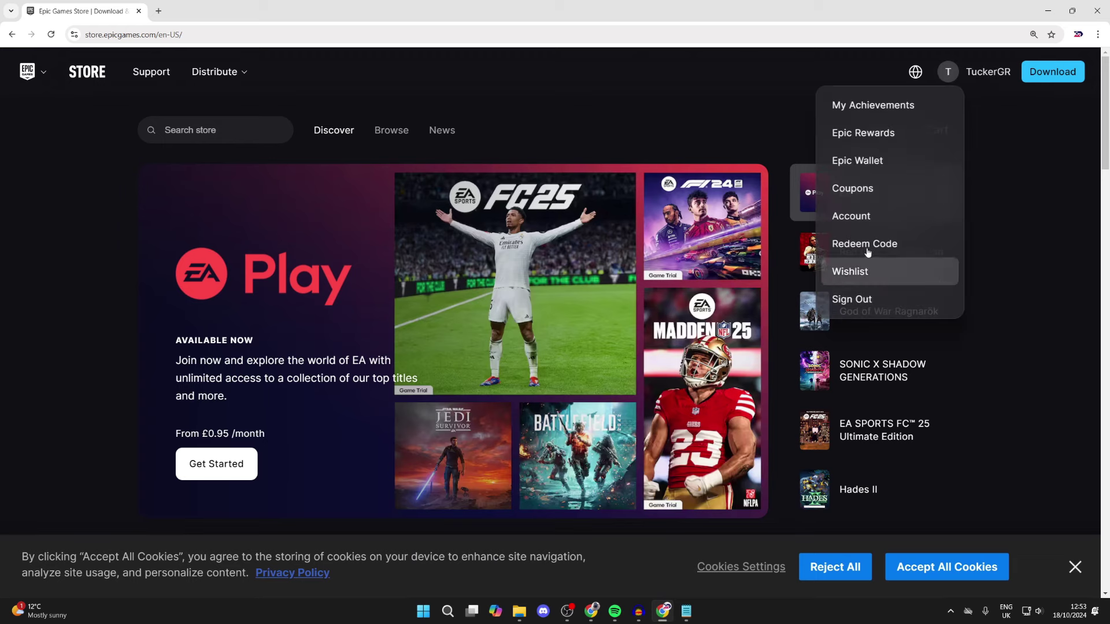